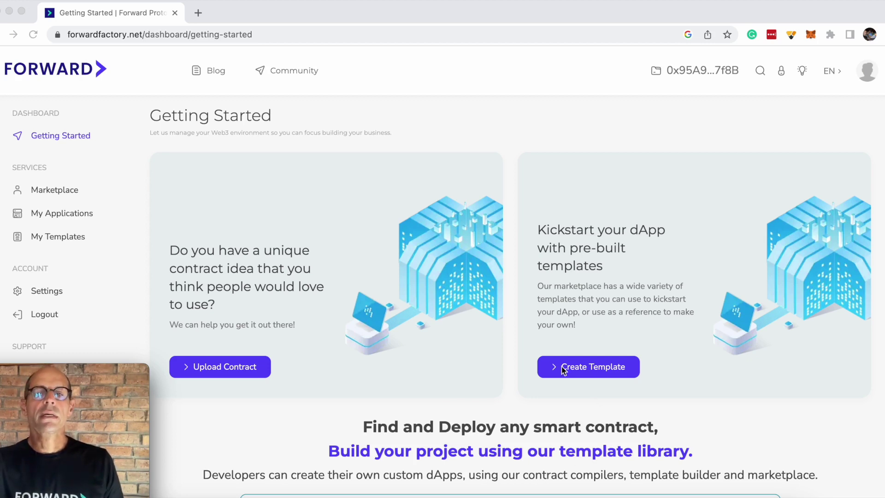
Open the ERC20_Mintable_Ownable template from the Marketplace.
left_click(66, 190)
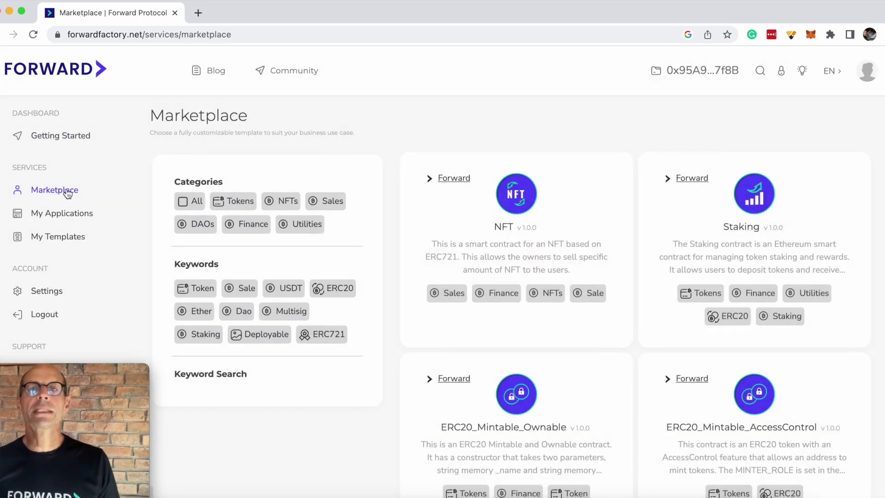
scroll(371, 331, "down", 2)
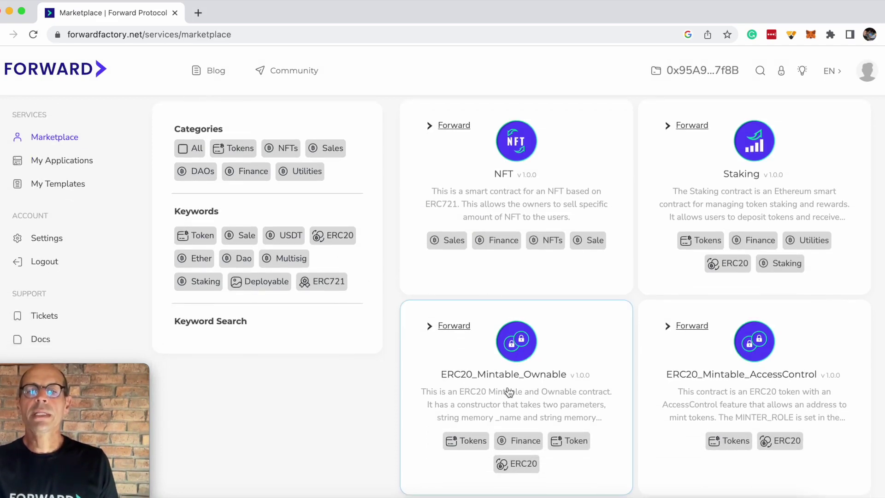
left_click(506, 381)
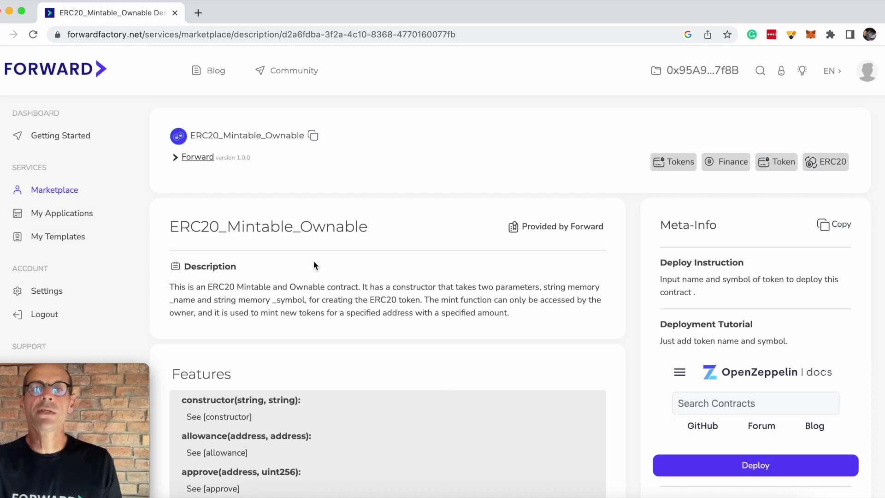
Review the ERC20_Mintable_Ownable contract's description and features, and start its deployment.
scroll(314, 265, "down", 3)
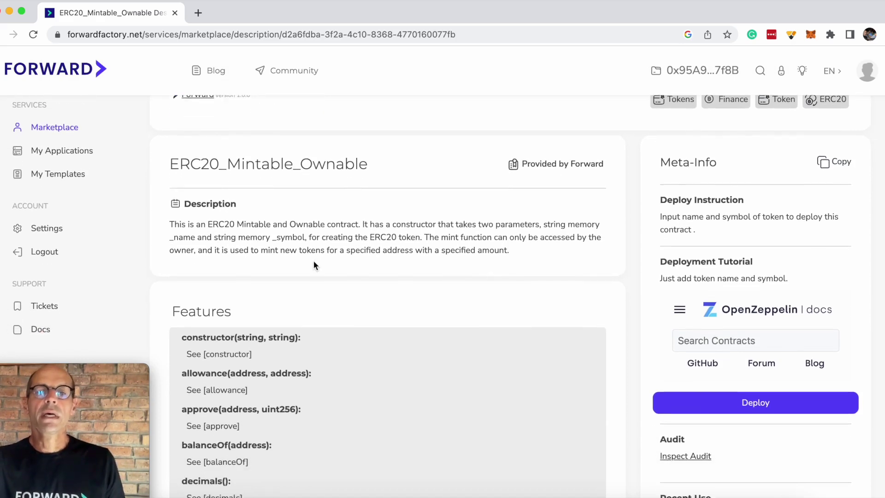
scroll(314, 263, "down", 4)
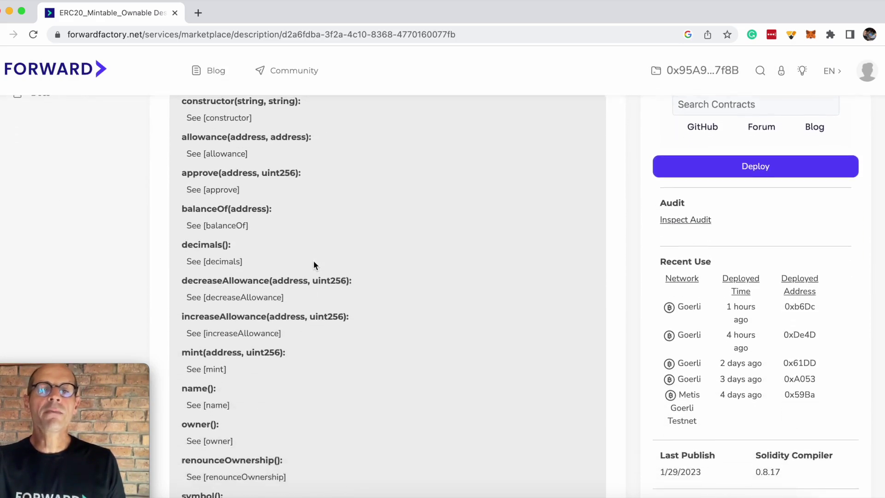
scroll(314, 261, "down", 2)
scroll(313, 263, "up", 7)
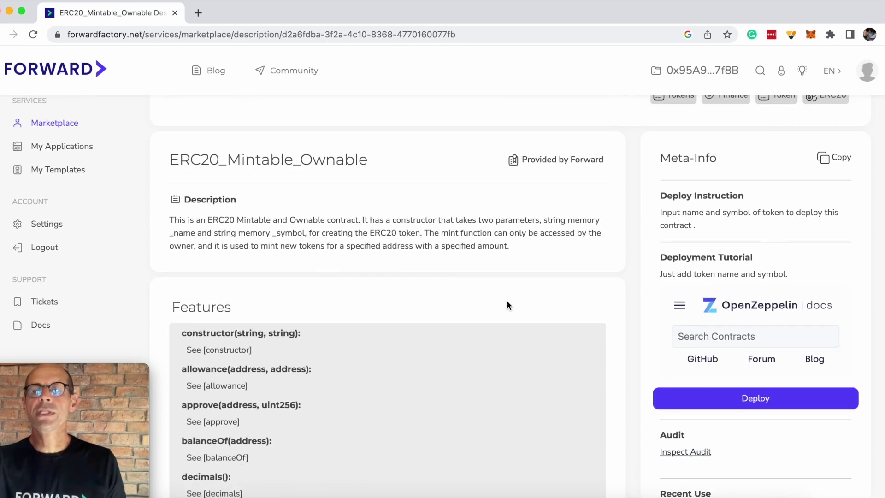
left_click(761, 399)
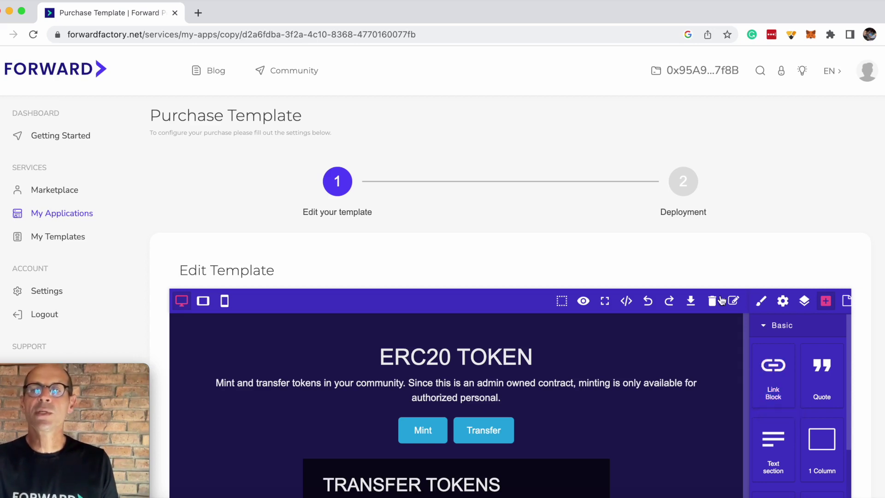
Look through the template editor's style, component settings, layers and block views.
scroll(722, 300, "down", 5)
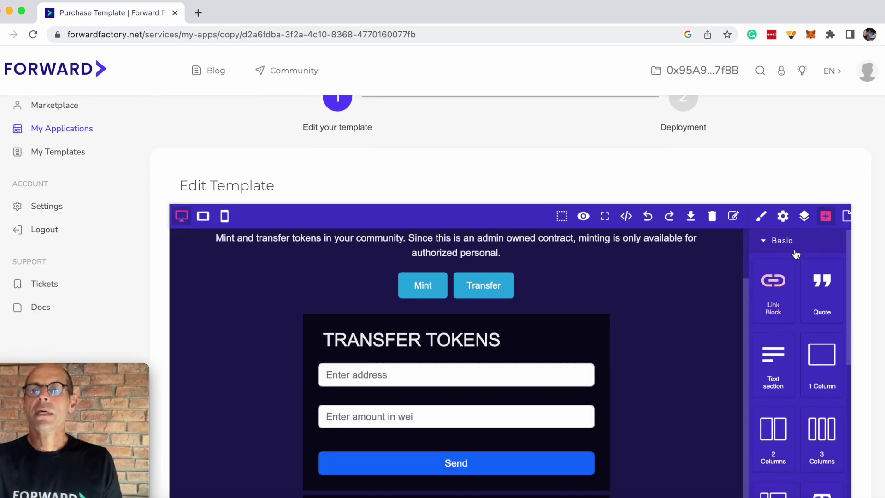
left_click(761, 219)
left_click(782, 217)
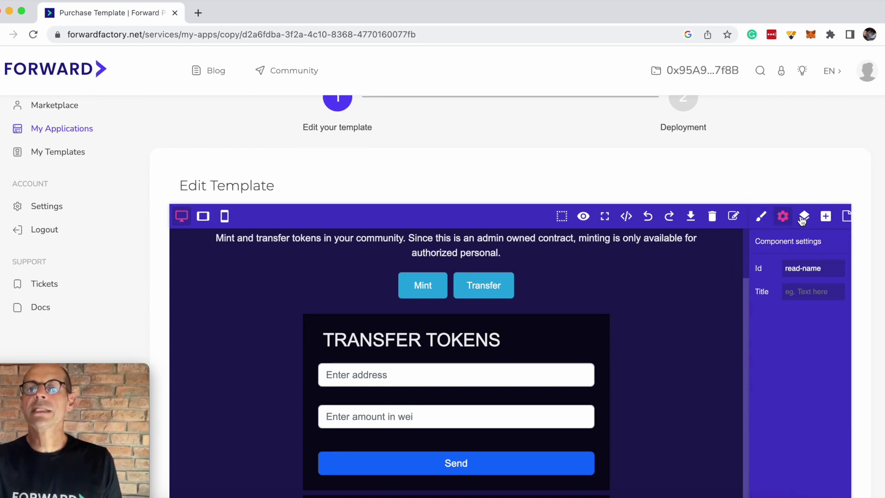
left_click(804, 216)
left_click(825, 217)
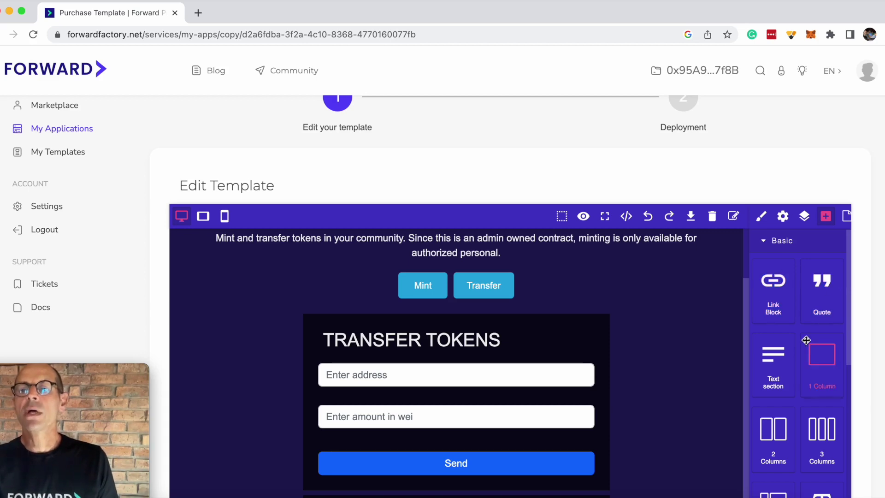
Examine the available building blocks in the Basic, Extra and Contract Integration groups.
scroll(797, 366, "down", 2)
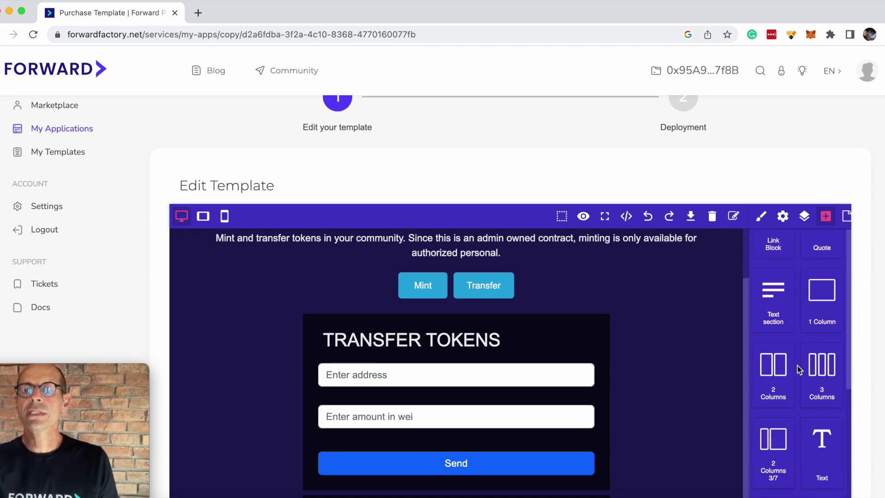
scroll(779, 359, "down", 2)
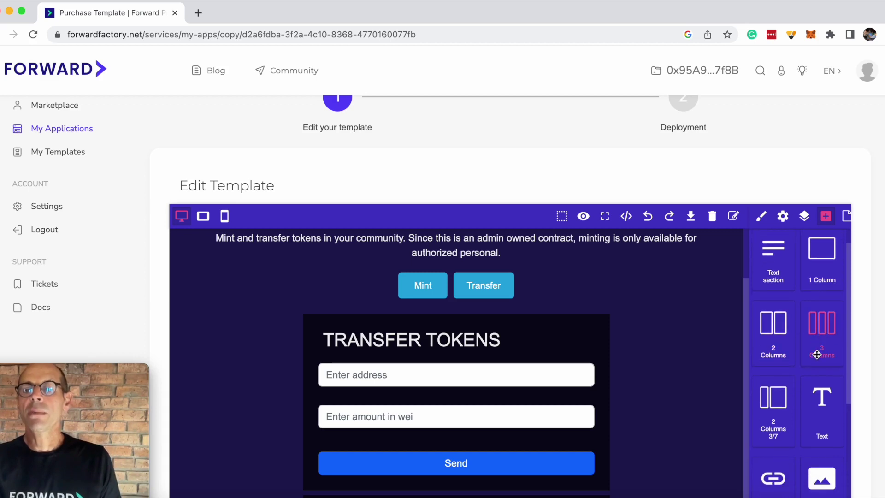
scroll(824, 364, "down", 2)
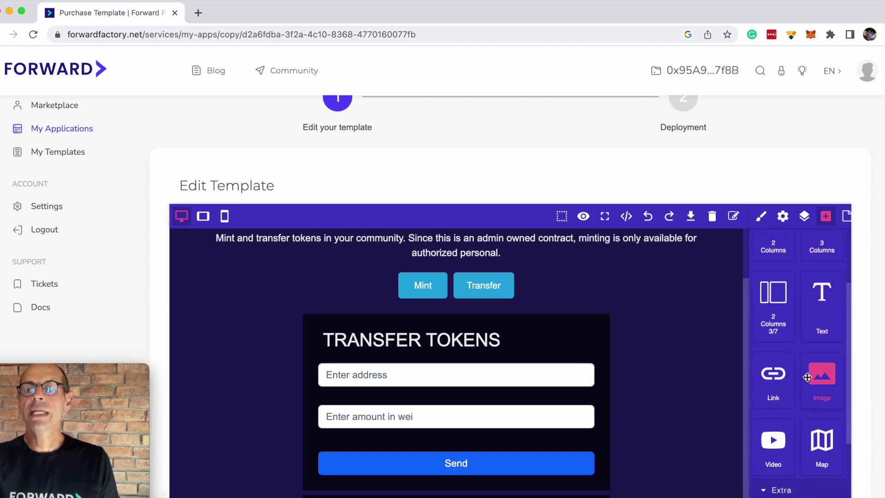
scroll(811, 375, "down", 3)
scroll(770, 346, "down", 2)
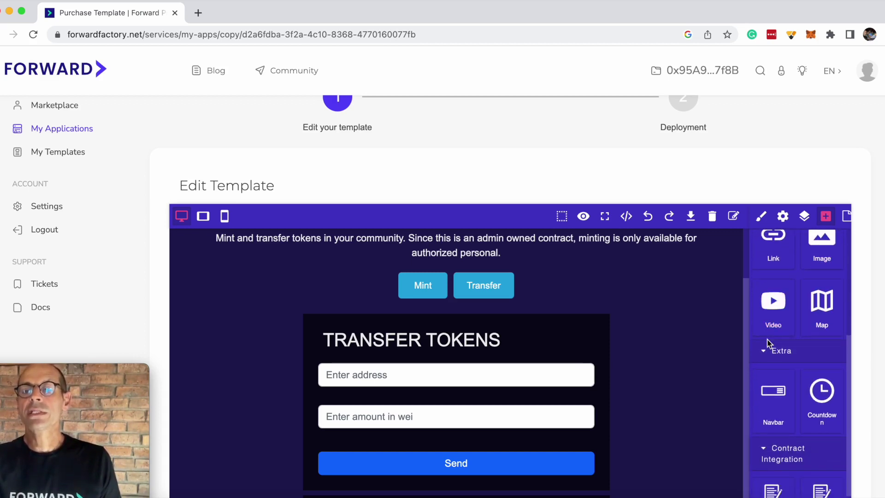
scroll(813, 371, "down", 1)
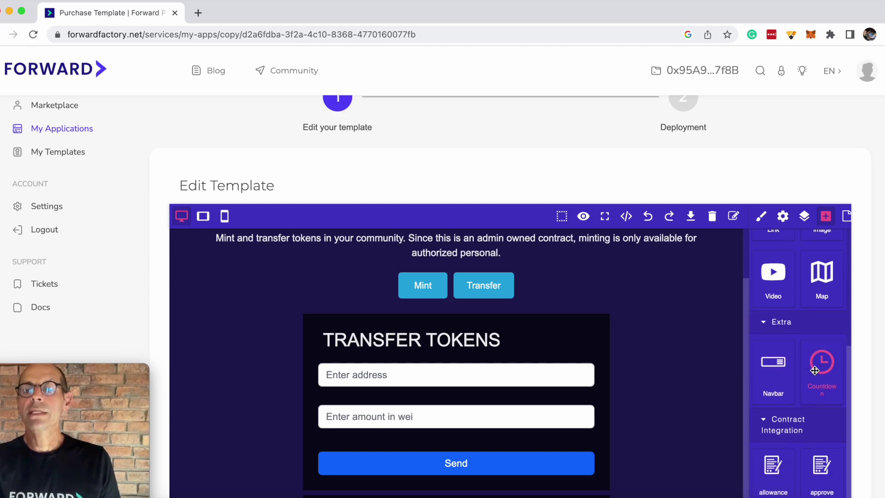
scroll(814, 370, "down", 3)
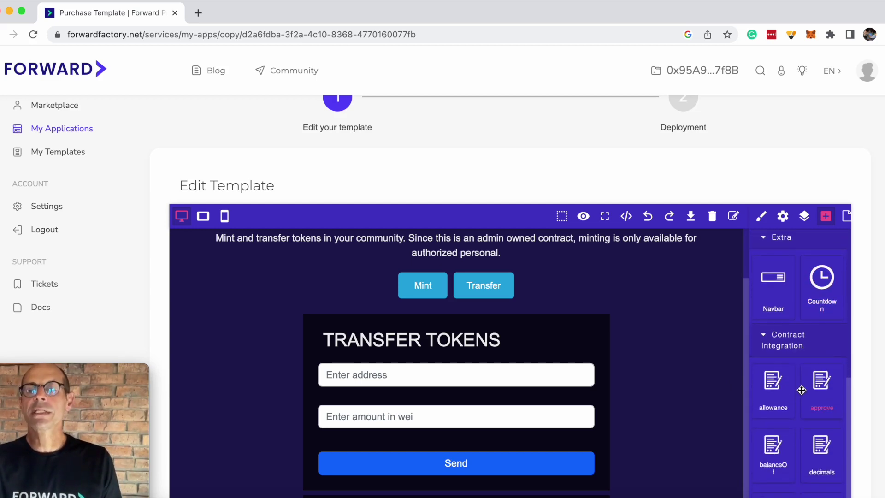
scroll(801, 390, "down", 4)
scroll(802, 390, "down", 4)
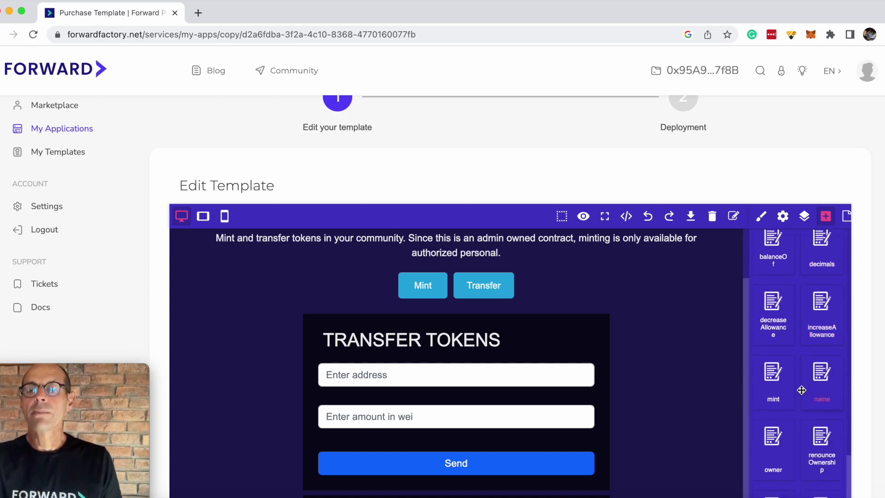
scroll(802, 391, "up", 12)
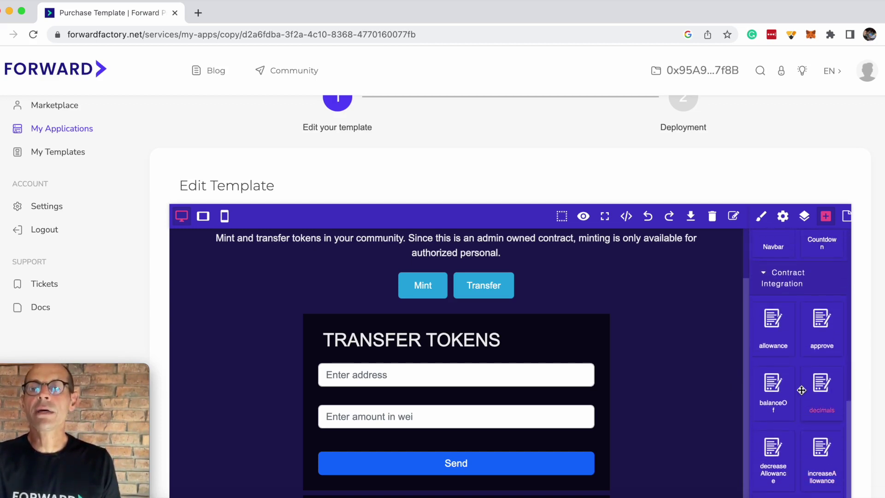
scroll(802, 390, "up", 8)
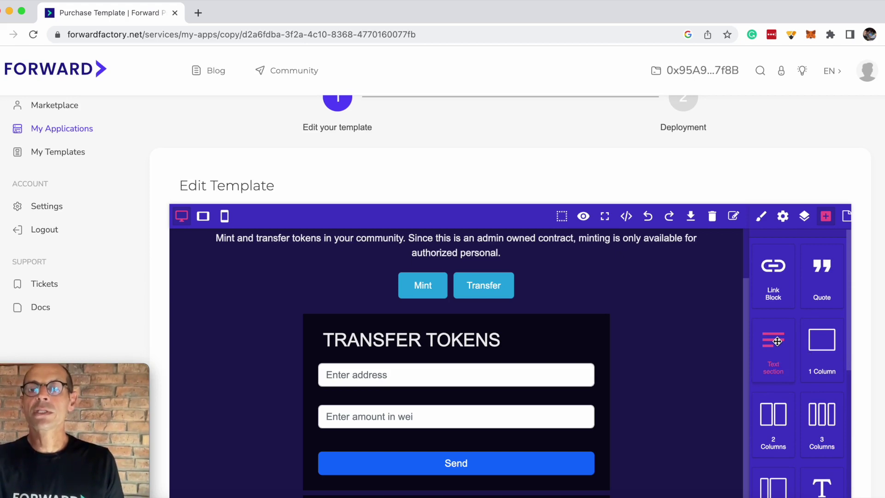
Try inserting a Text section above the Transfer Tokens form and remove it again.
left_click_drag(777, 342, 591, 314)
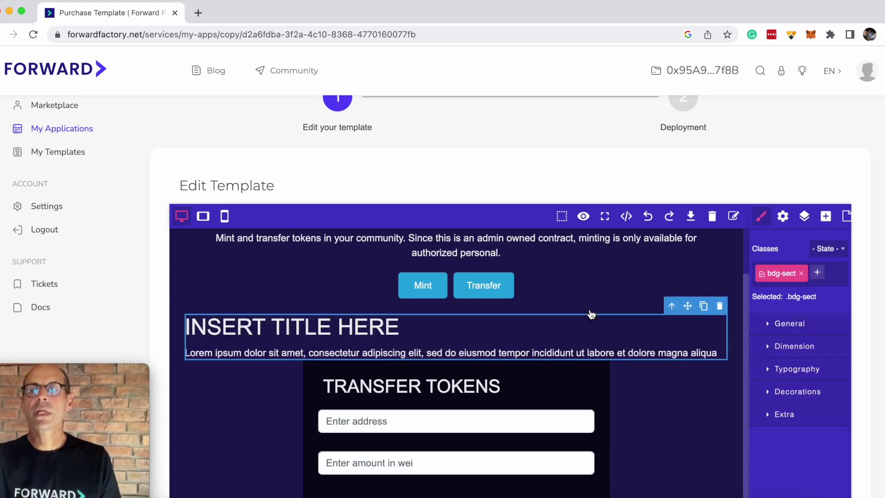
left_click(719, 306)
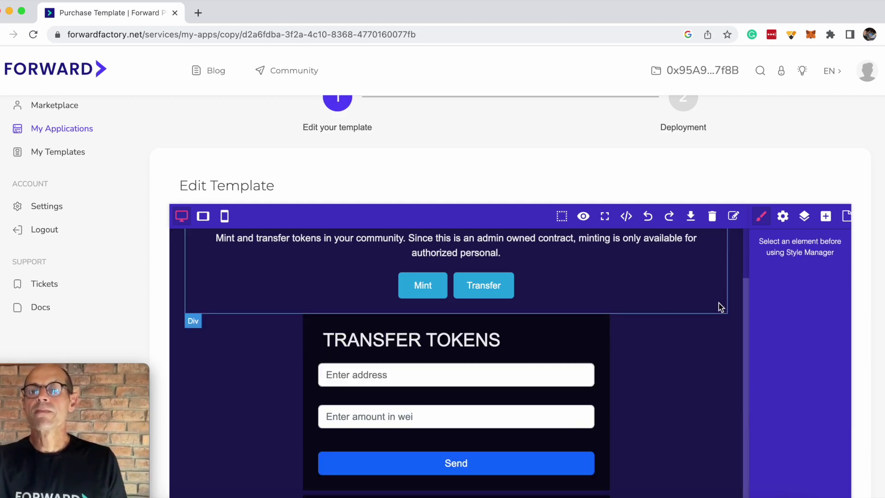
Set the background color of the template's main block to bright green, #22e810.
left_click(721, 340)
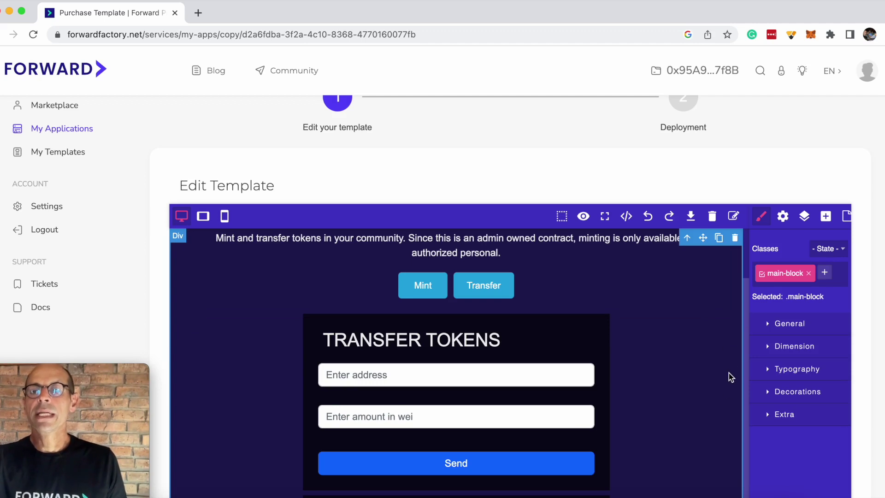
left_click(794, 393)
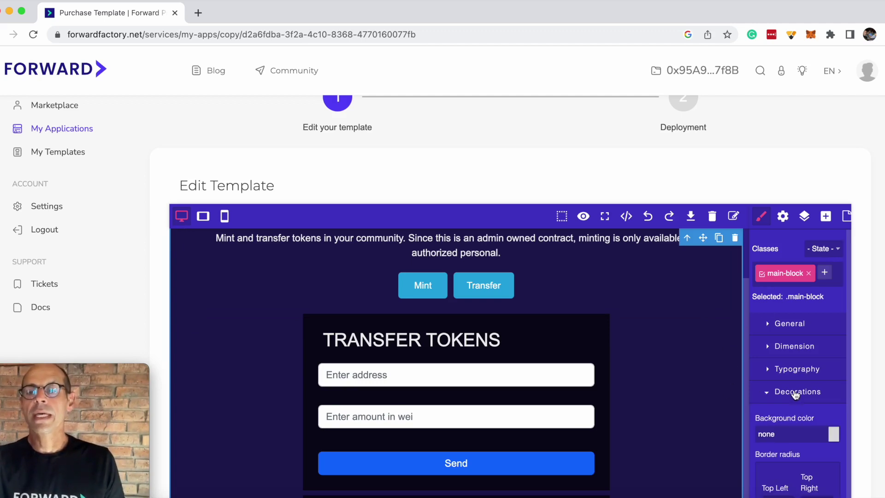
left_click(833, 435)
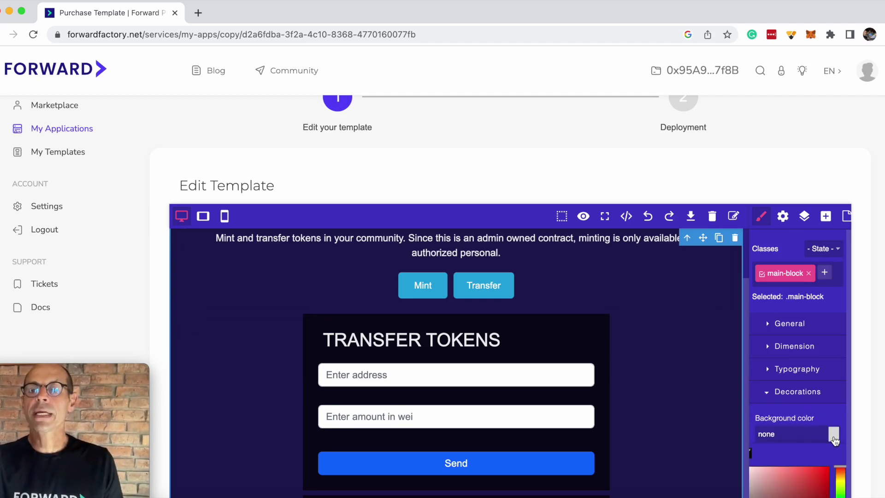
left_click(822, 476)
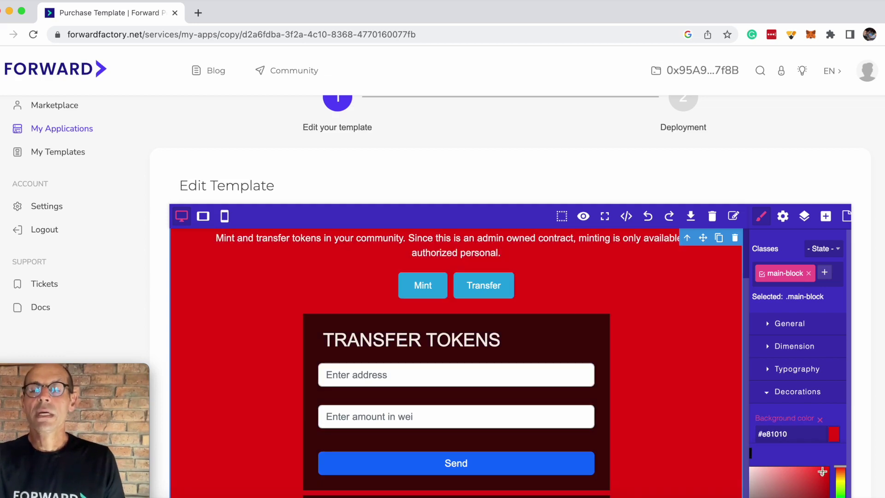
scroll(808, 421, "down", 5)
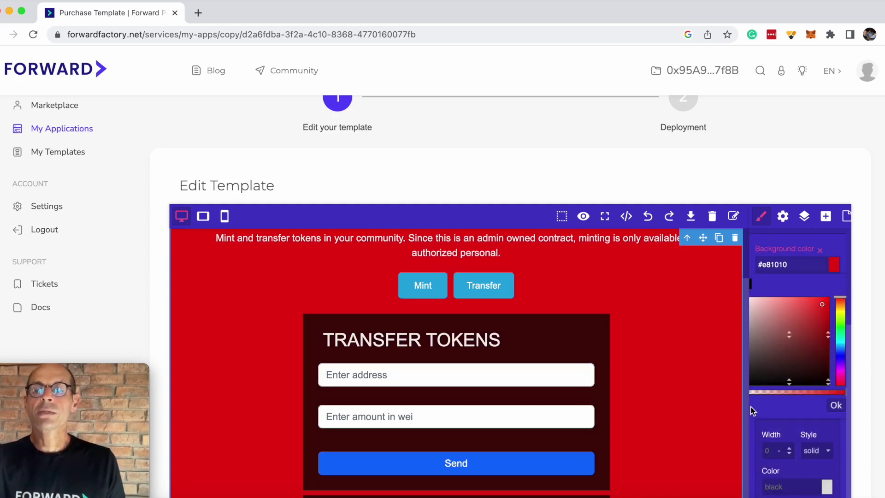
left_click(841, 325)
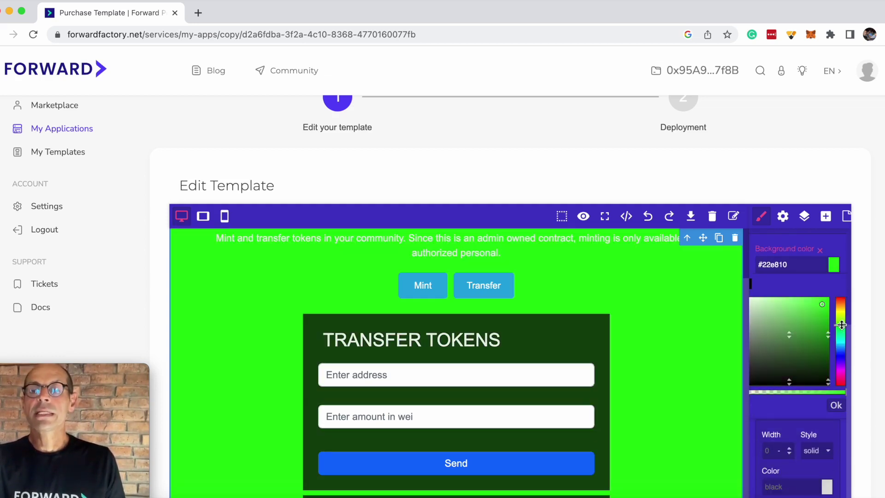
Save the edited template and proceed to the Deployment stage.
scroll(694, 304, "down", 1)
scroll(783, 300, "down", 2)
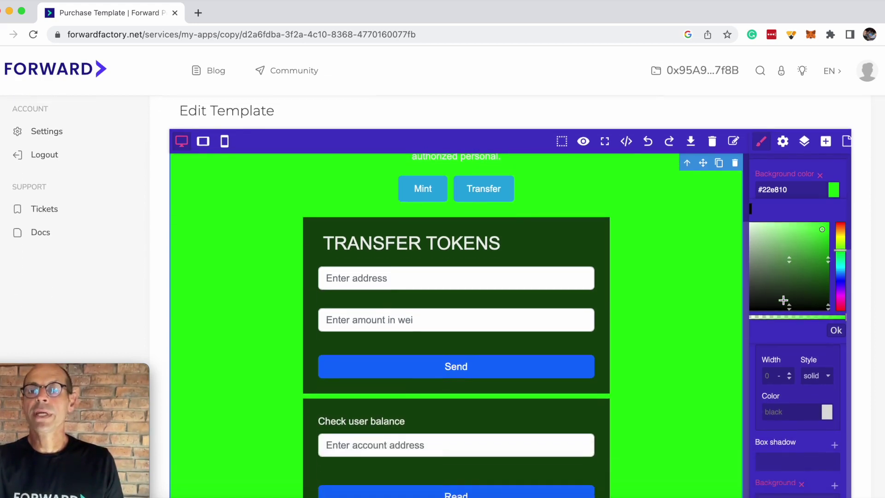
scroll(783, 300, "down", 5)
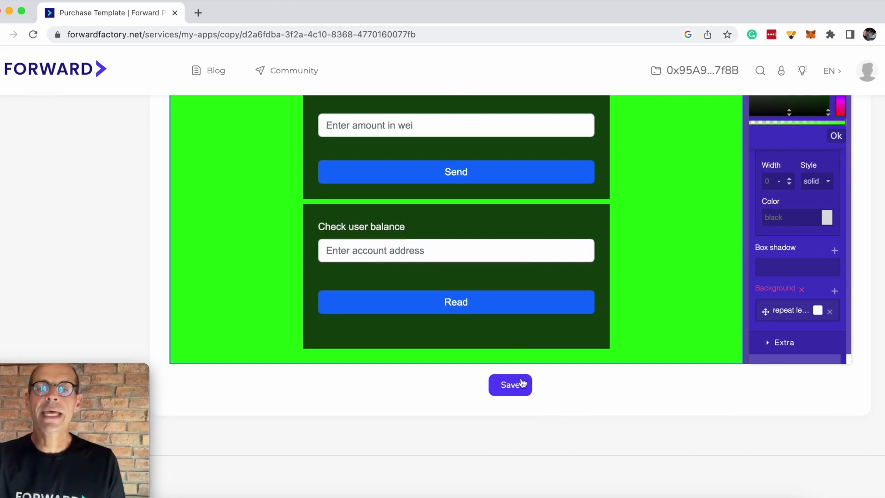
left_click(517, 388)
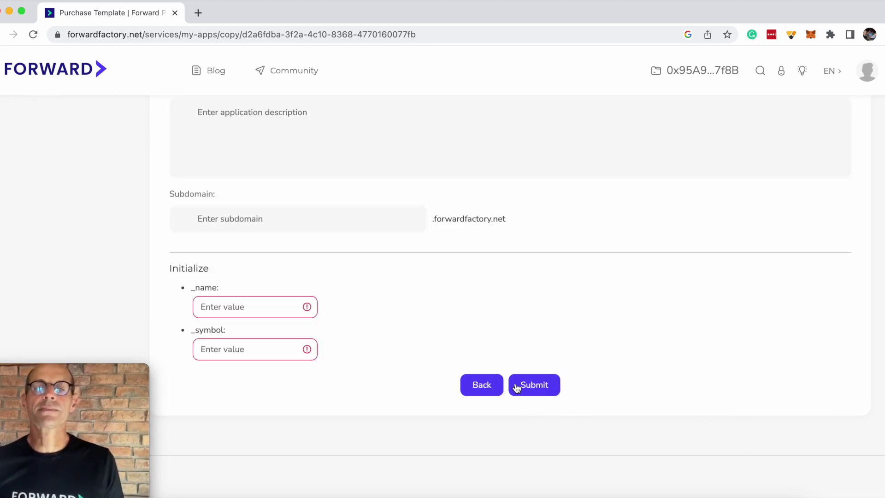
Review the deployment form for the Goerli network and fill in the application name with the first saved suggestion.
scroll(525, 329, "up", 10)
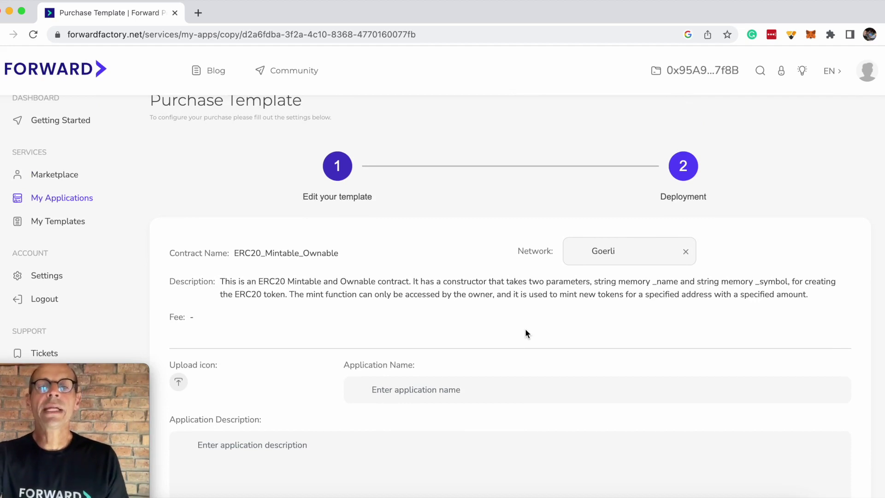
scroll(526, 331, "down", 4)
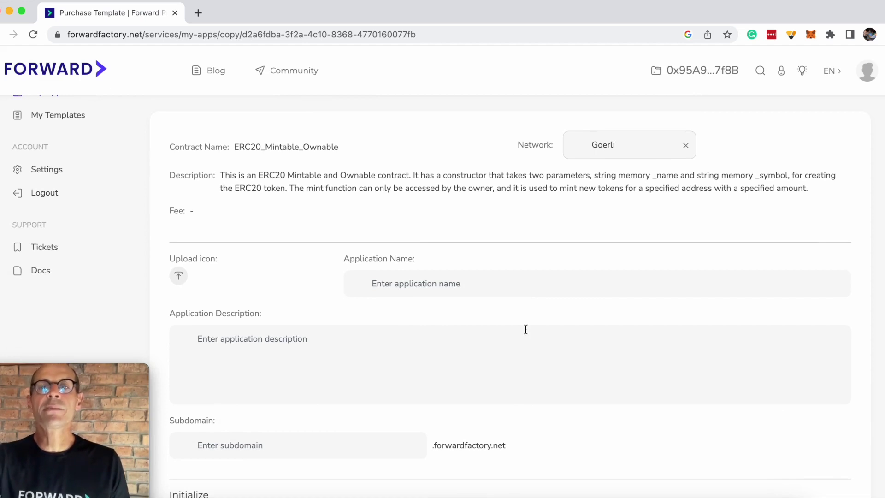
scroll(525, 329, "down", 1)
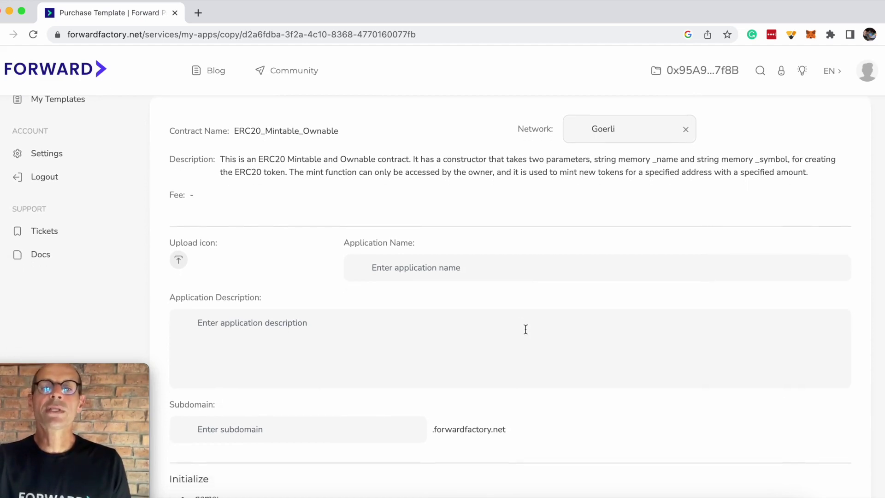
scroll(525, 329, "up", 2)
left_click(469, 288)
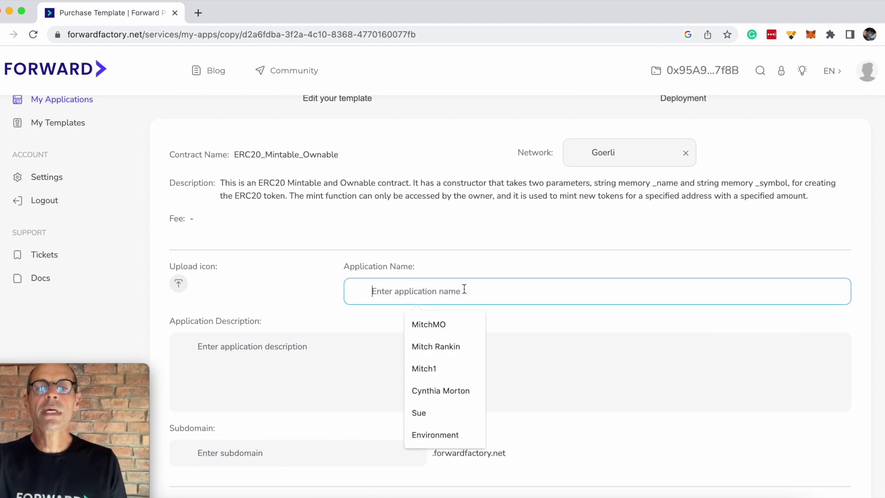
left_click(438, 325)
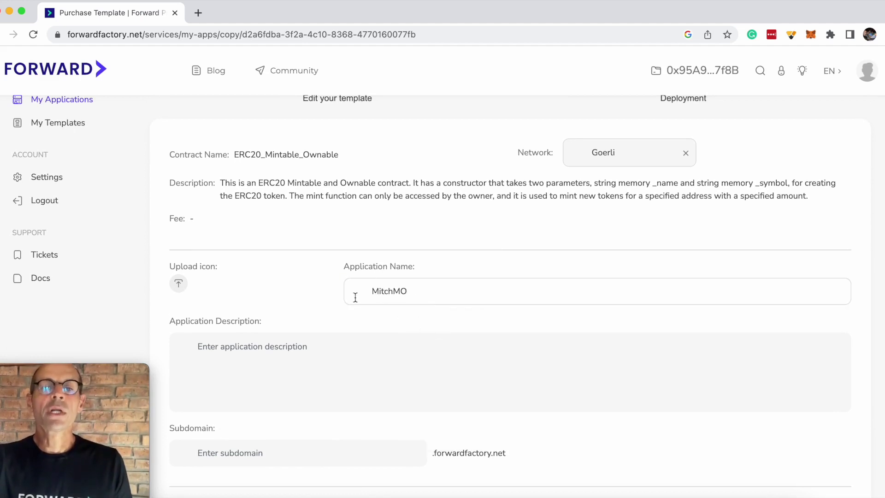
Upload the Mitch Token Image PNG as the application icon and enter MitchMO as the application description.
left_click(179, 283)
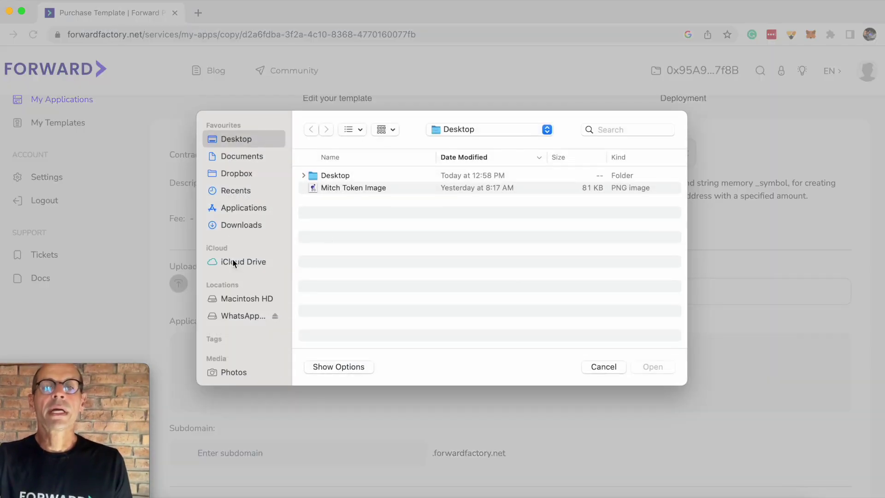
double_click(353, 187)
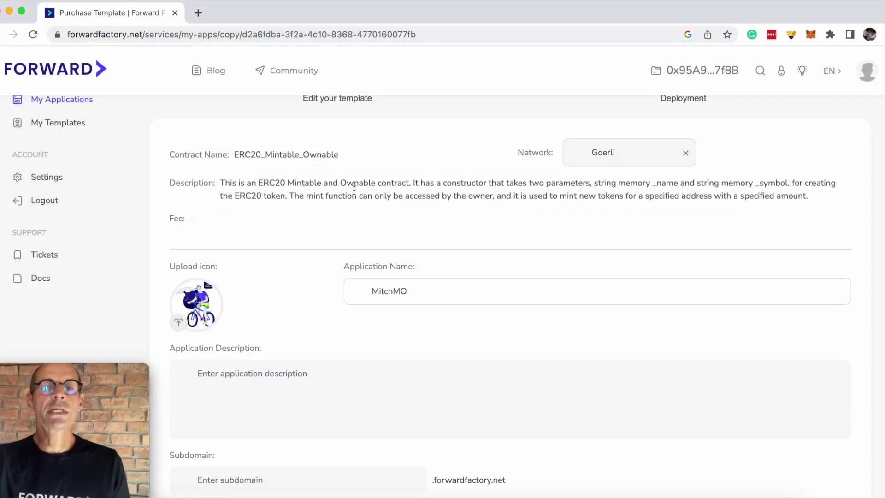
left_click(231, 373)
type("Mi")
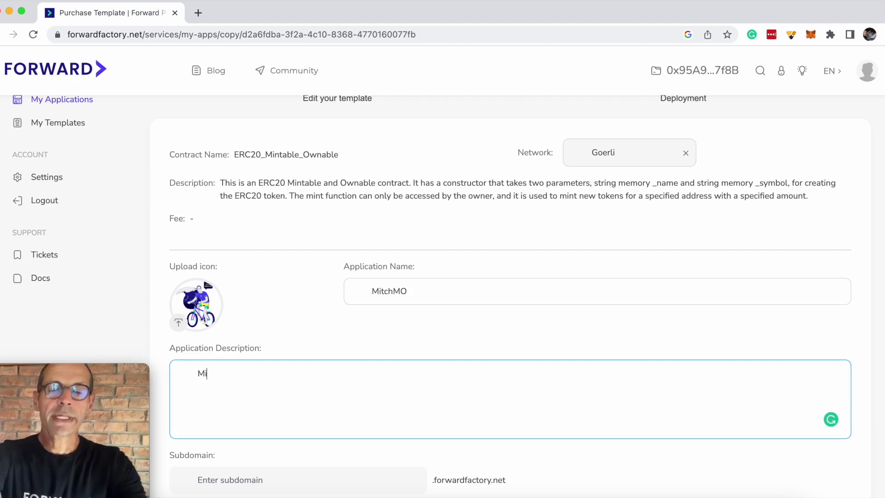
type("tchMO")
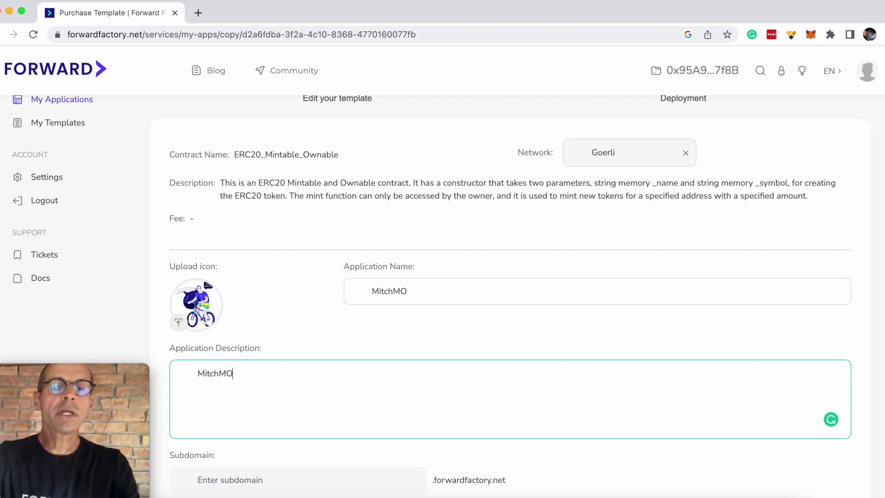
Fill in the application's subdomain with the saved suggestion mitchmo.
scroll(282, 367, "down", 3)
left_click(267, 411)
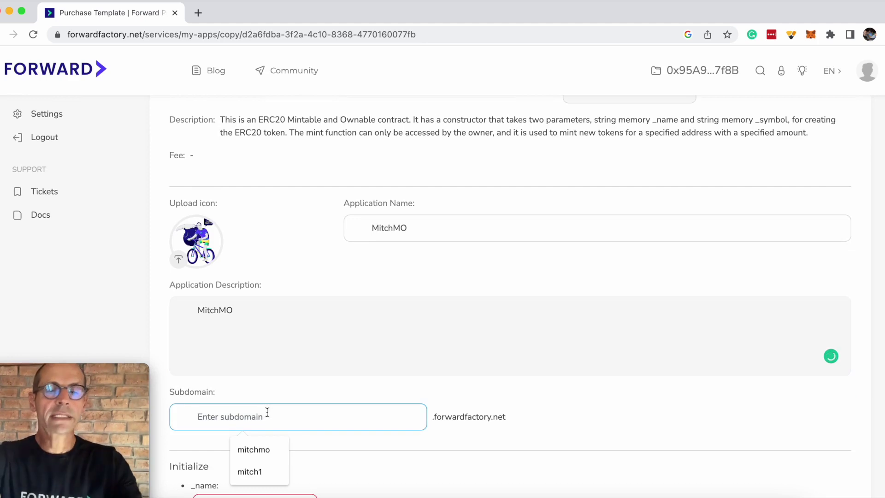
left_click(267, 445)
Set the contract's initialization values to MitchMO for _name and MITMO for _symbol.
scroll(350, 410, "down", 5)
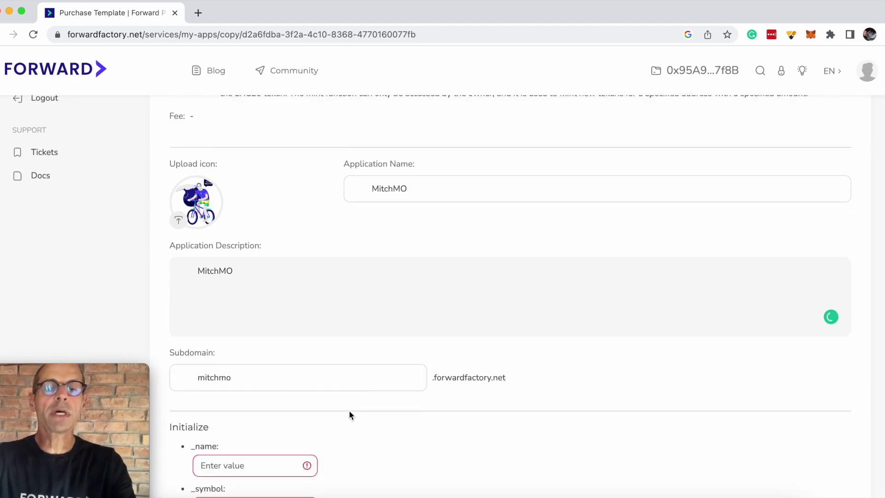
left_click(265, 390)
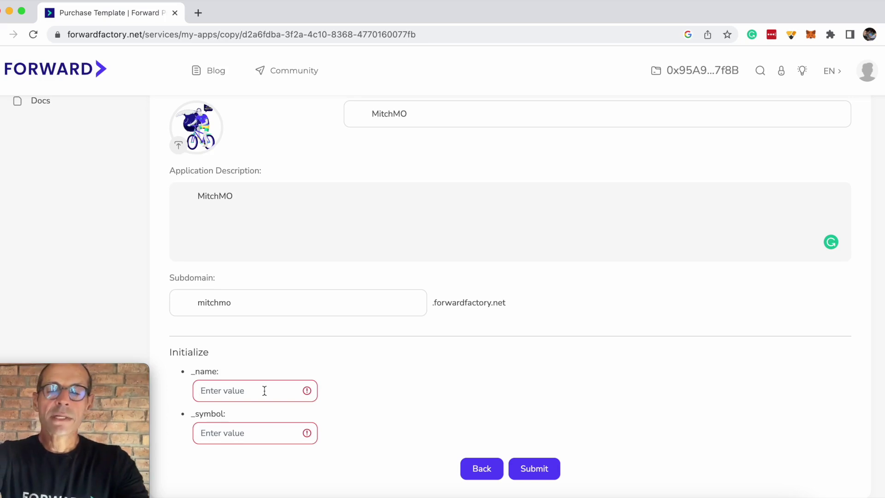
type("MitchM")
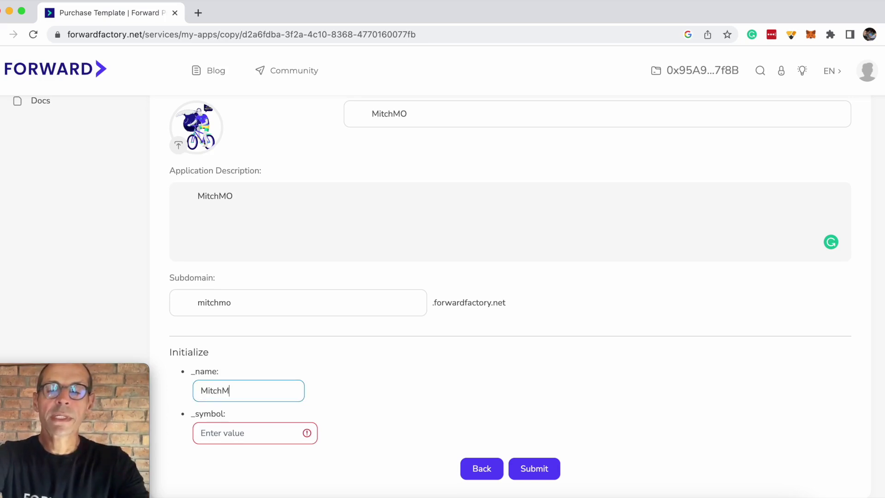
type("o")
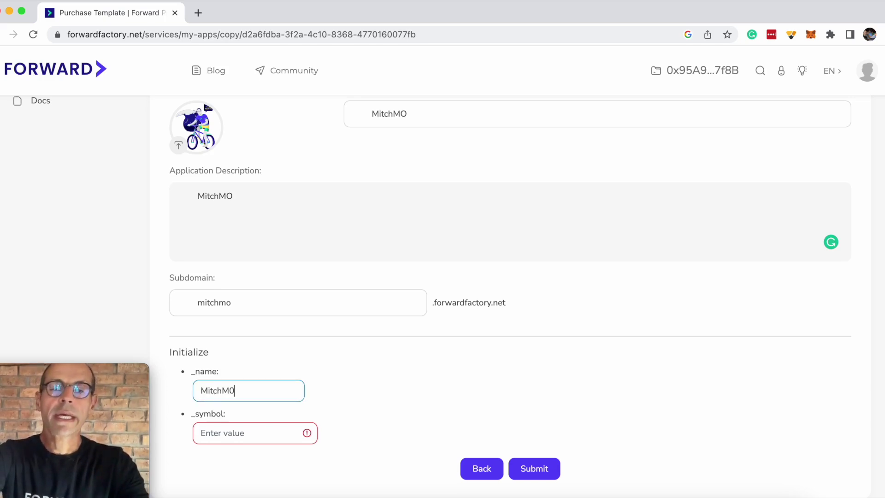
key("BackSpace")
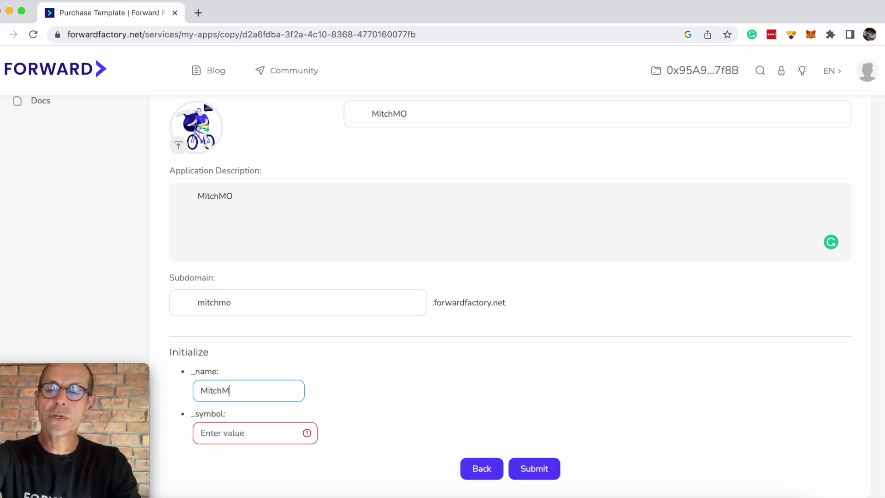
type("O")
left_click(255, 435)
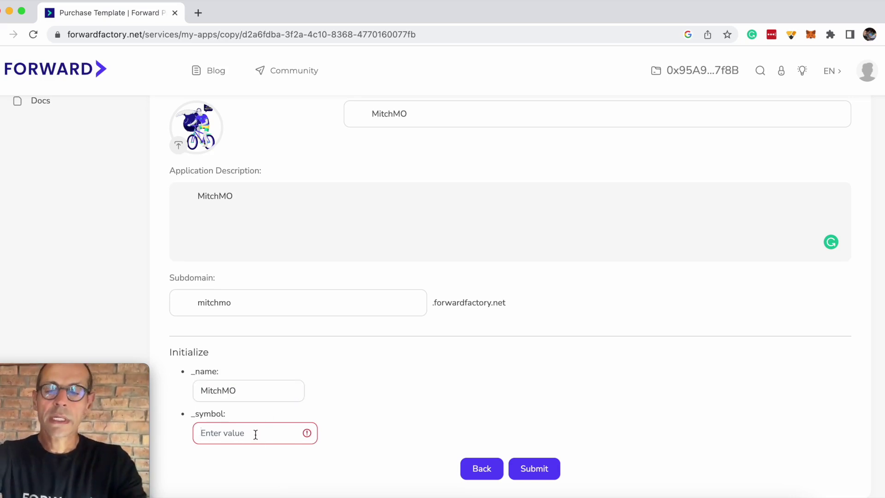
type("MIT")
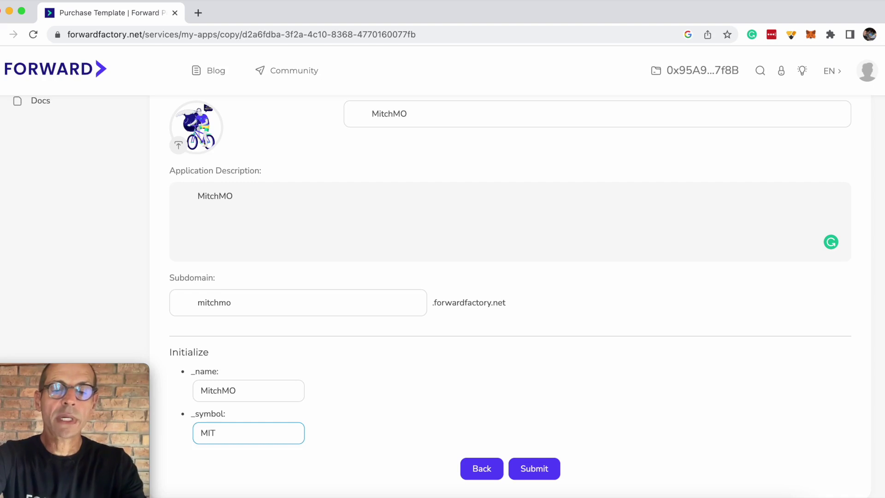
type("CMO")
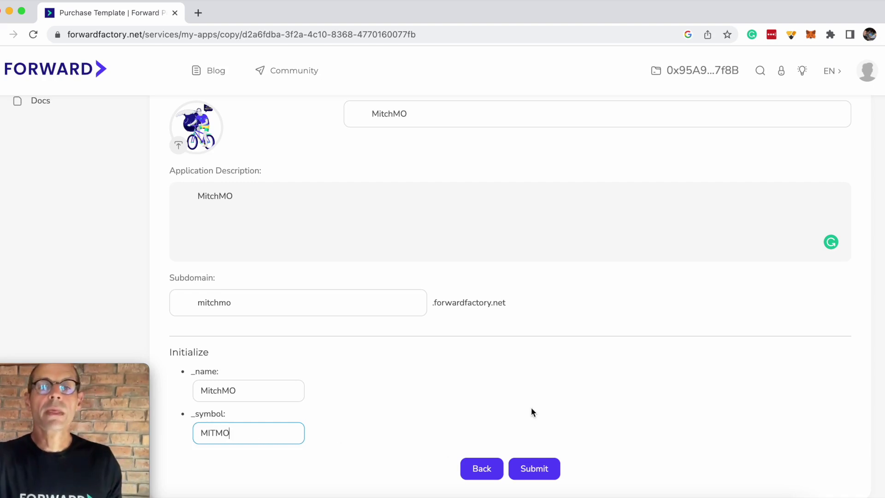
Check the completed deployment form and submit it.
scroll(531, 407, "up", 5)
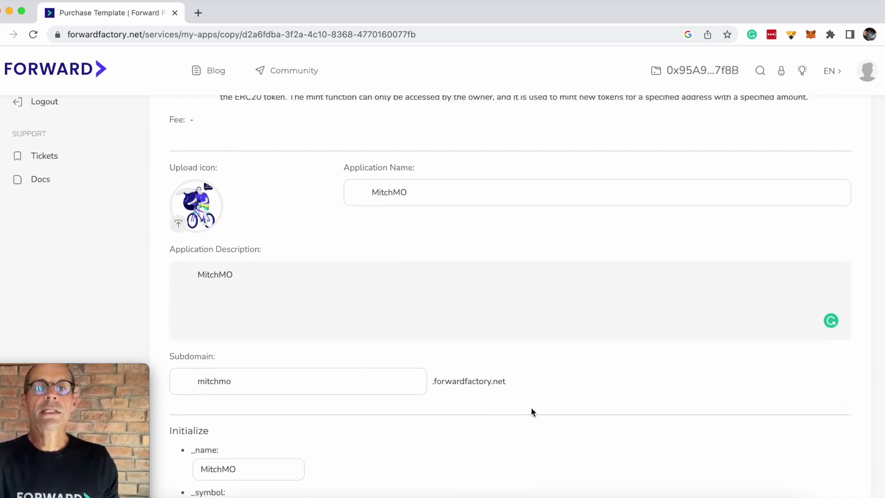
scroll(531, 407, "down", 8)
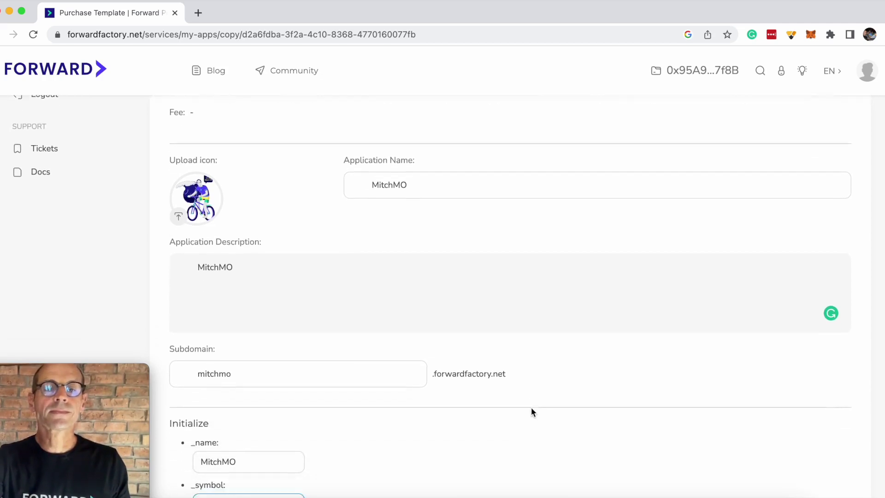
left_click(542, 390)
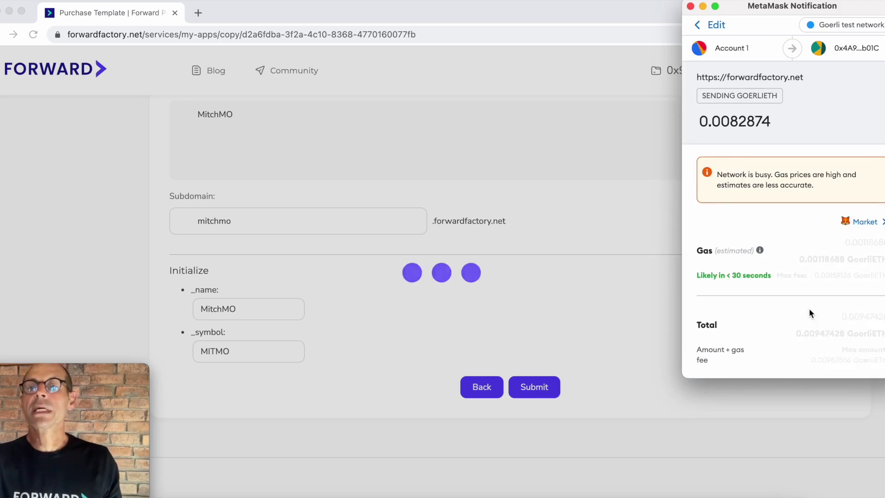
Approve the Forward fee payment and the contract deployment transaction in MetaMask on the Goerli test network.
scroll(810, 308, "down", 2)
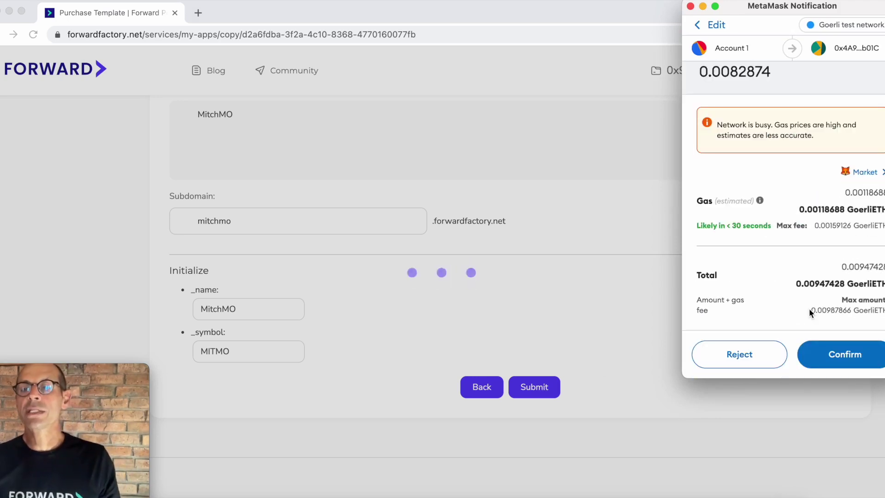
left_click(846, 356)
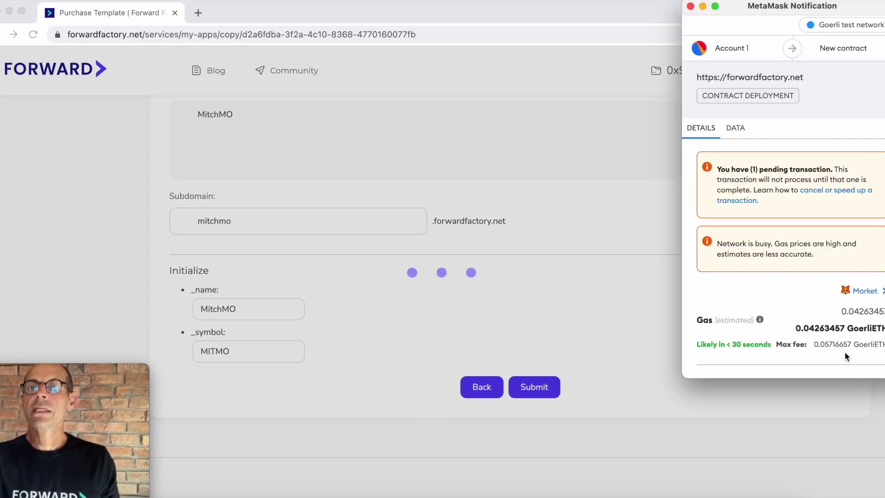
scroll(840, 300, "down", 3)
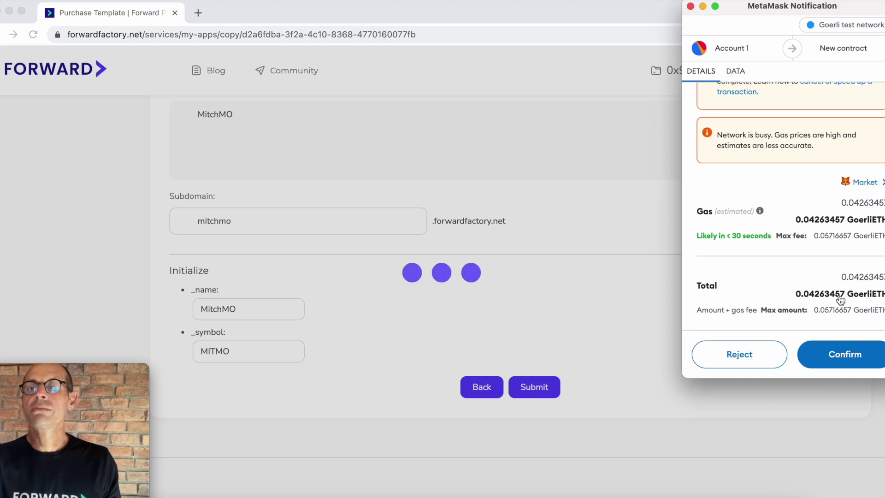
left_click(849, 354)
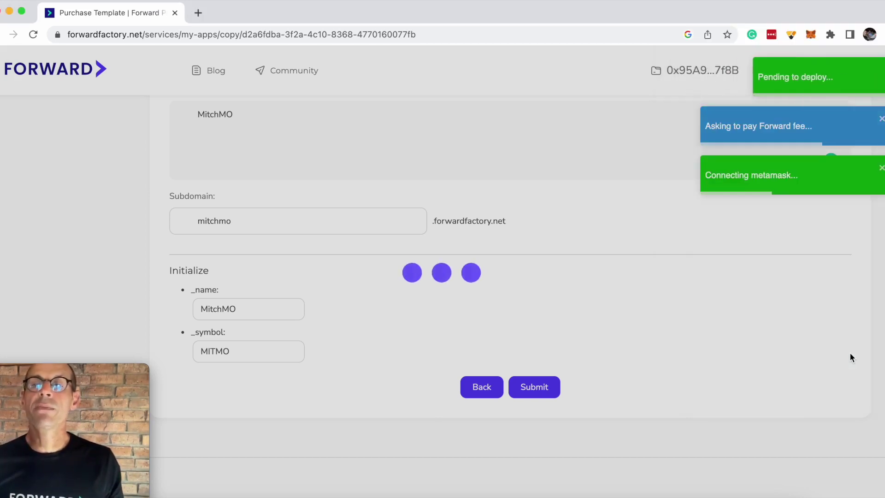